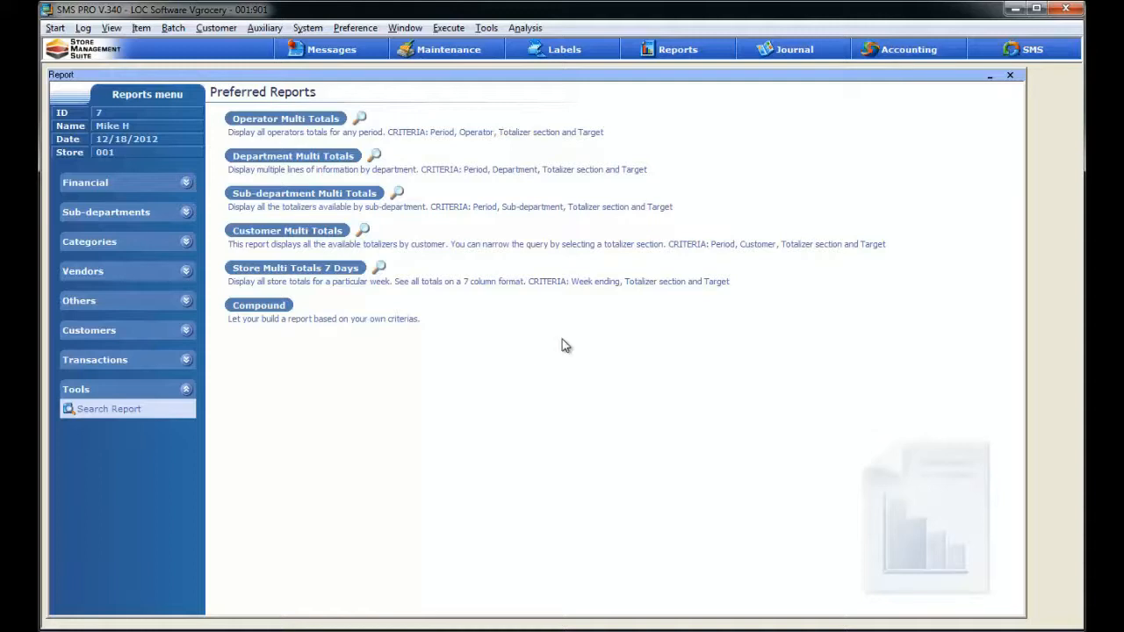
Look over the report filters under Others, search the reports for "coupon", and open the Others menu - Filters section from the results
left_click(187, 301)
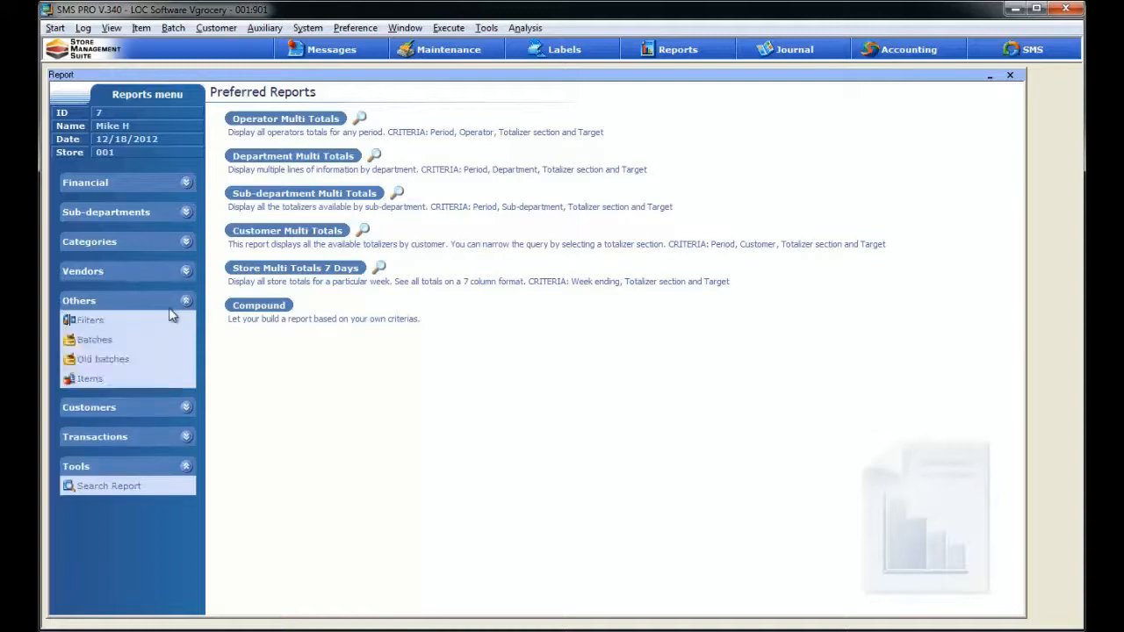
left_click(114, 321)
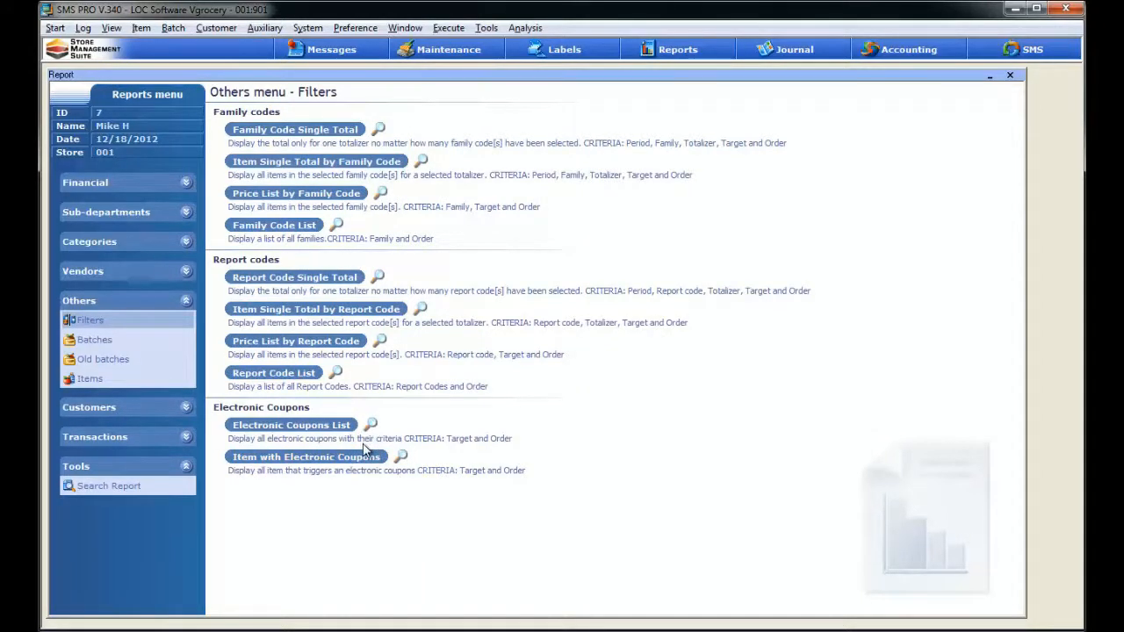
left_click(127, 490)
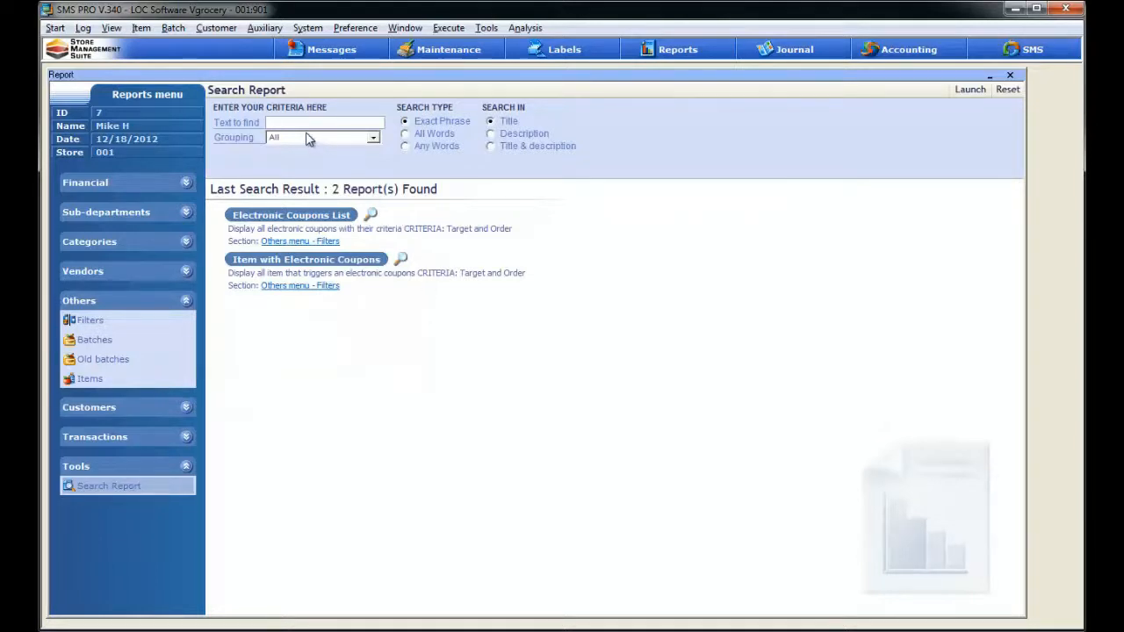
type("coupon")
left_click(322, 242)
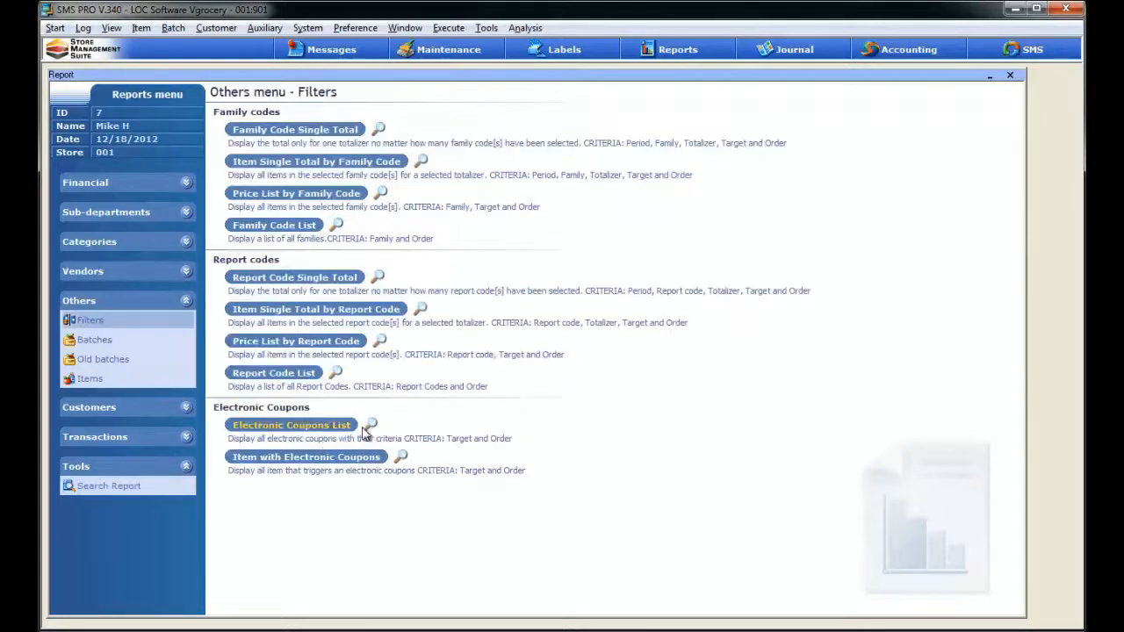
Open the Electronic Coupons List report and try to add it to the preferred reports
left_click(330, 428)
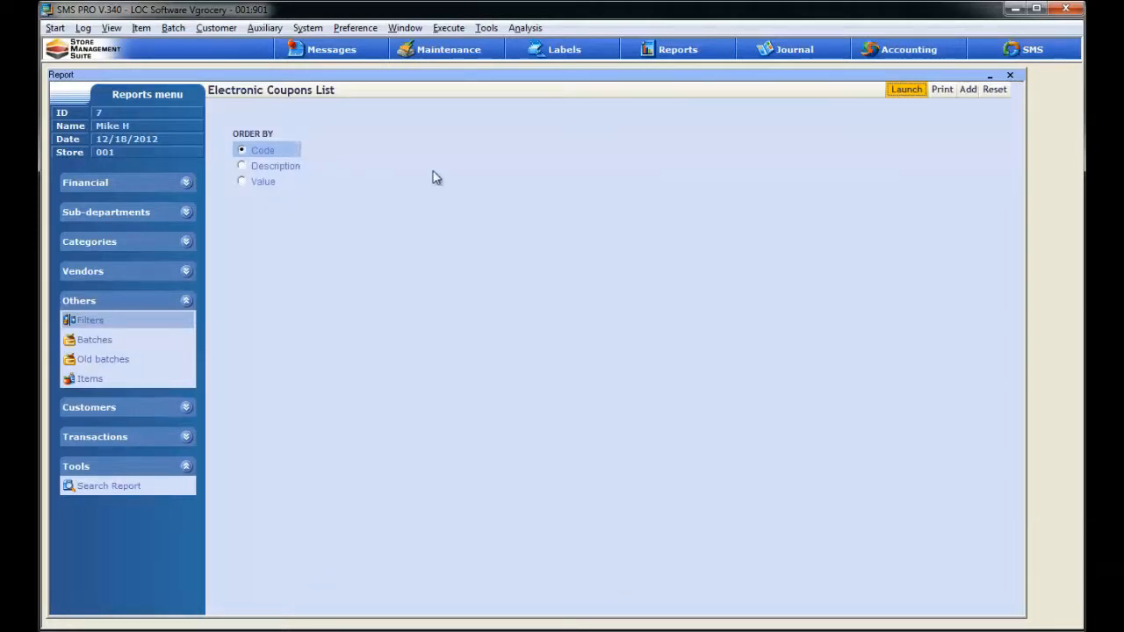
left_click(969, 93)
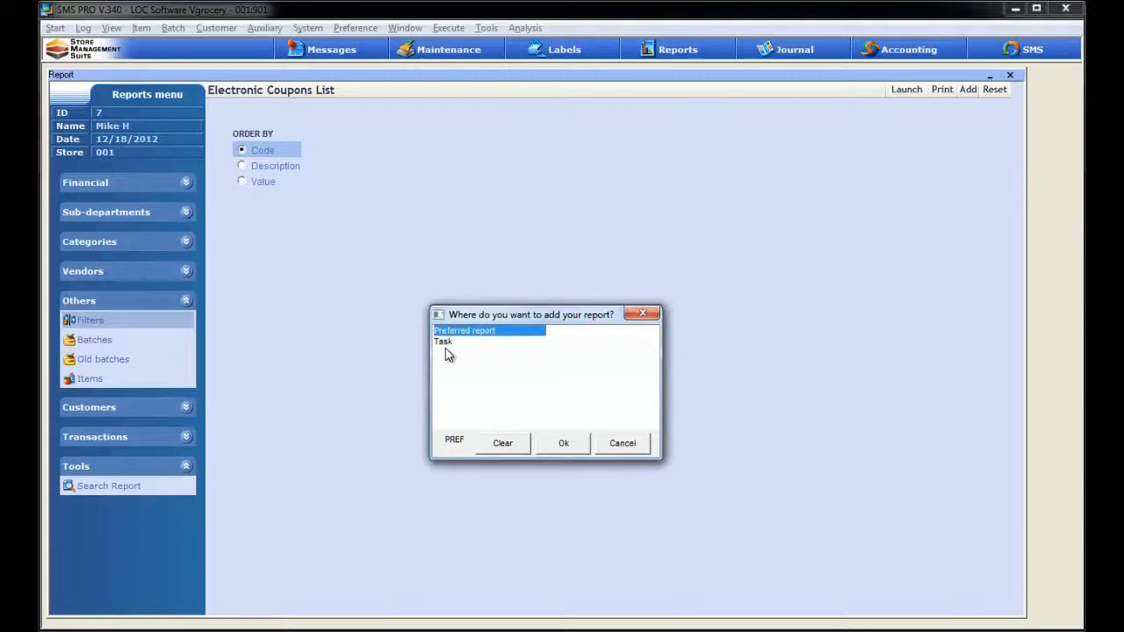
key("Return")
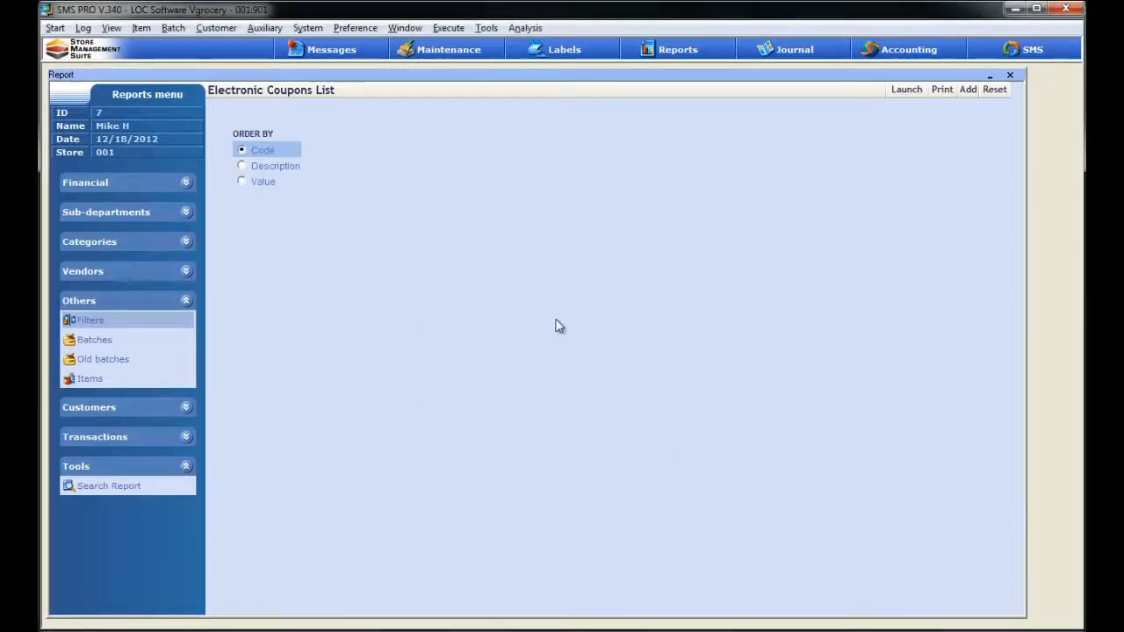
Launch the Electronic Coupons List report ordered by code and look through the listed coupons and their criteria
left_click(907, 91)
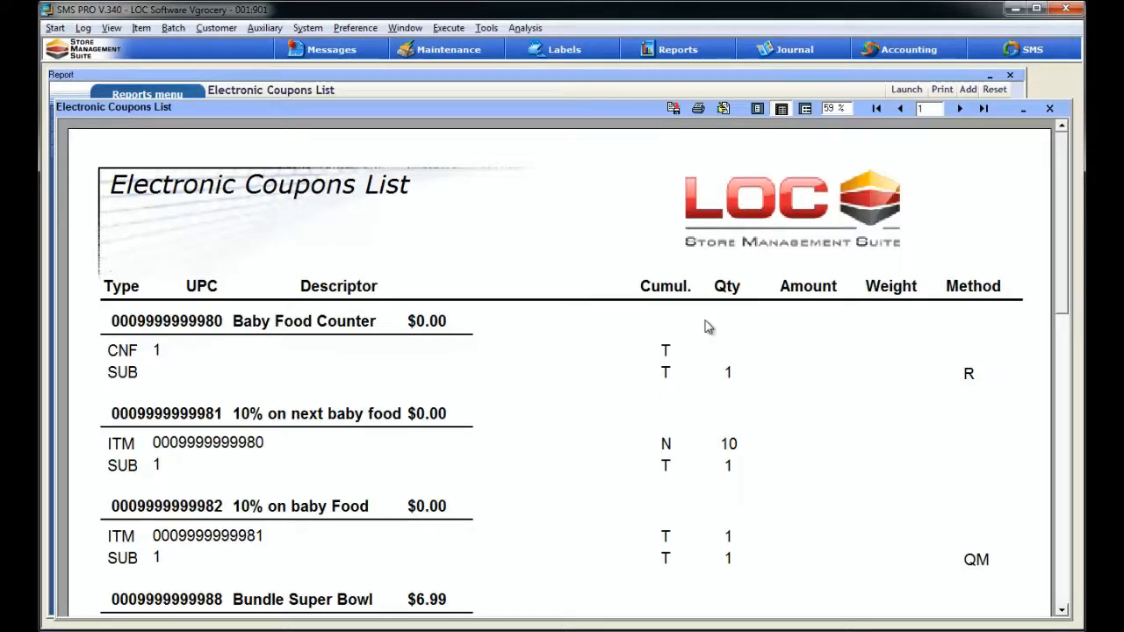
scroll(708, 328, "down", 1)
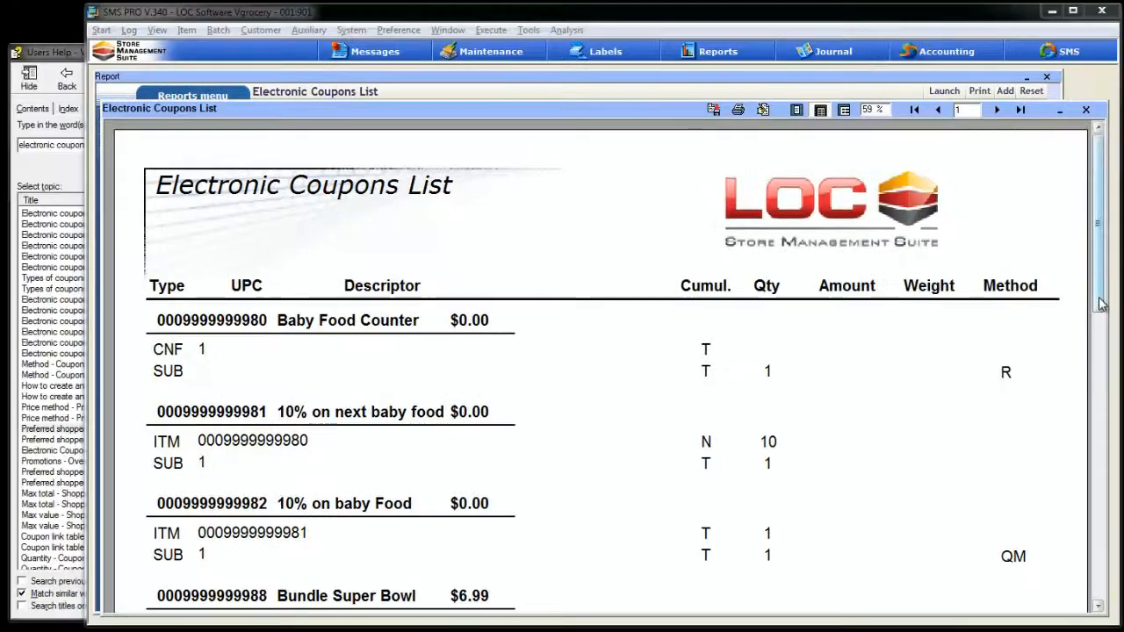
left_click_drag(1099, 309, 1082, 522)
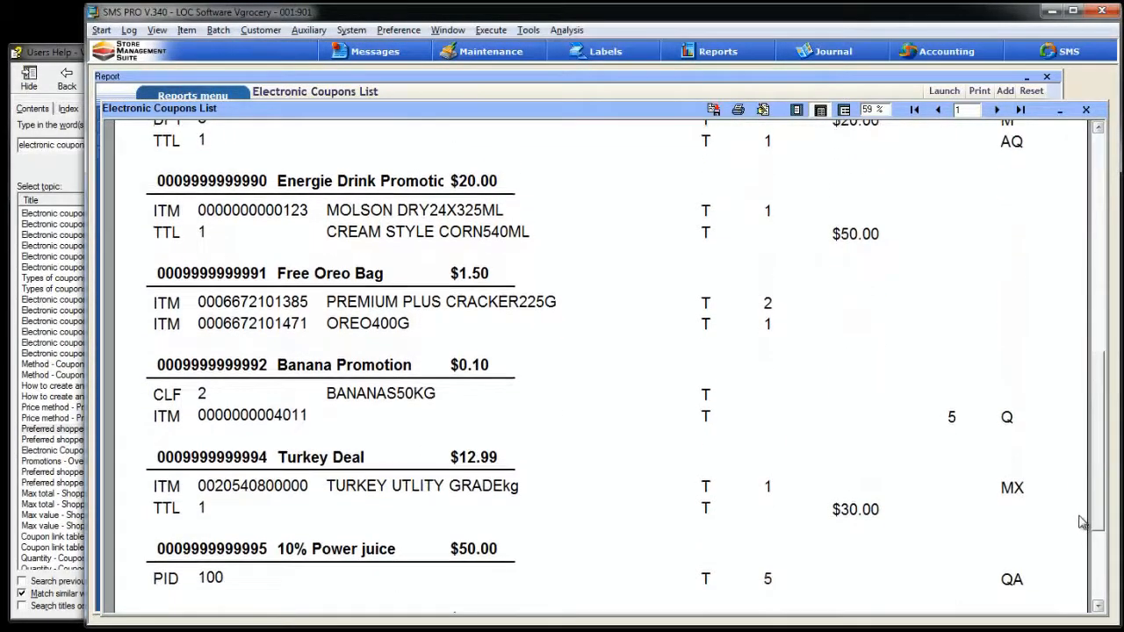
Switch to Users Help and browse the electronic coupons example lists, continuing through the pages with more examples
left_click(64, 180)
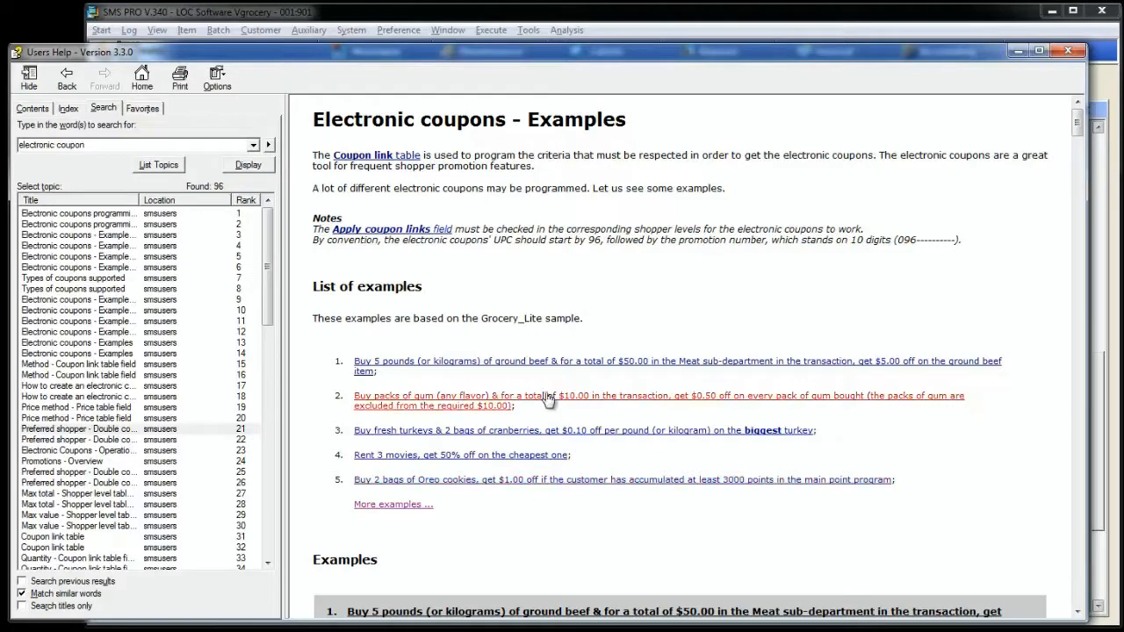
scroll(529, 527, "down", 10)
scroll(529, 529, "up", 10)
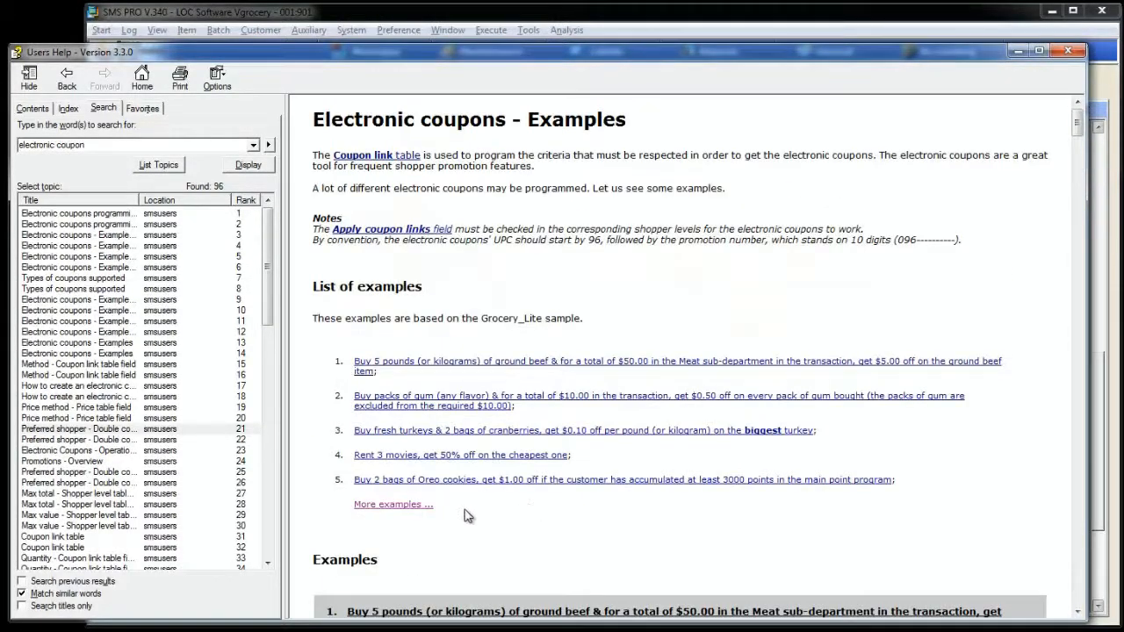
left_click(406, 507)
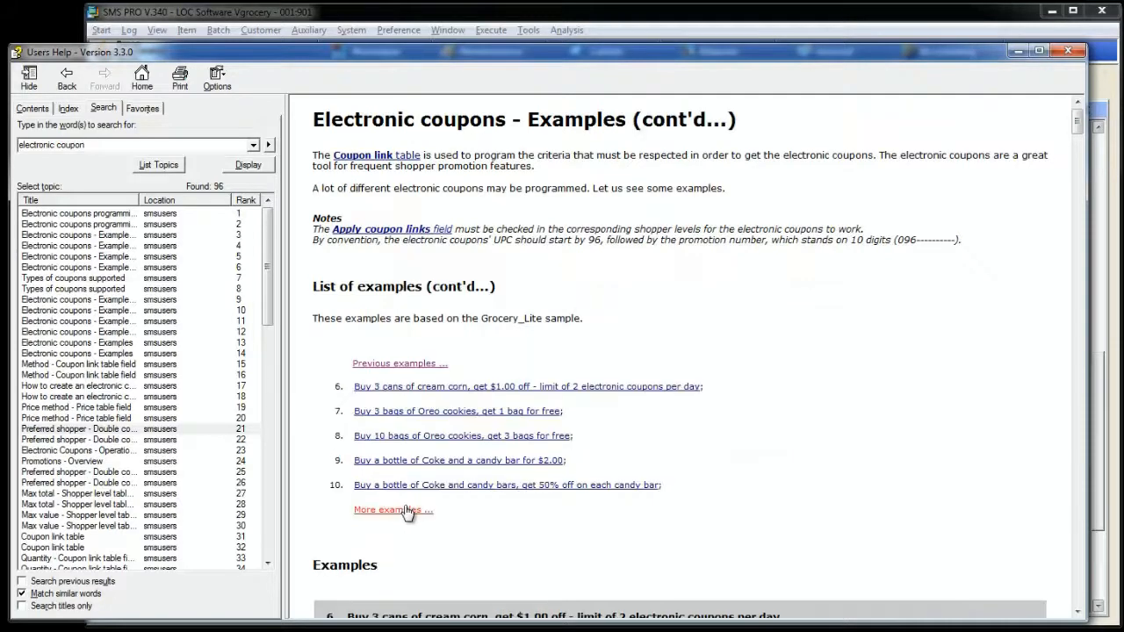
left_click(406, 511)
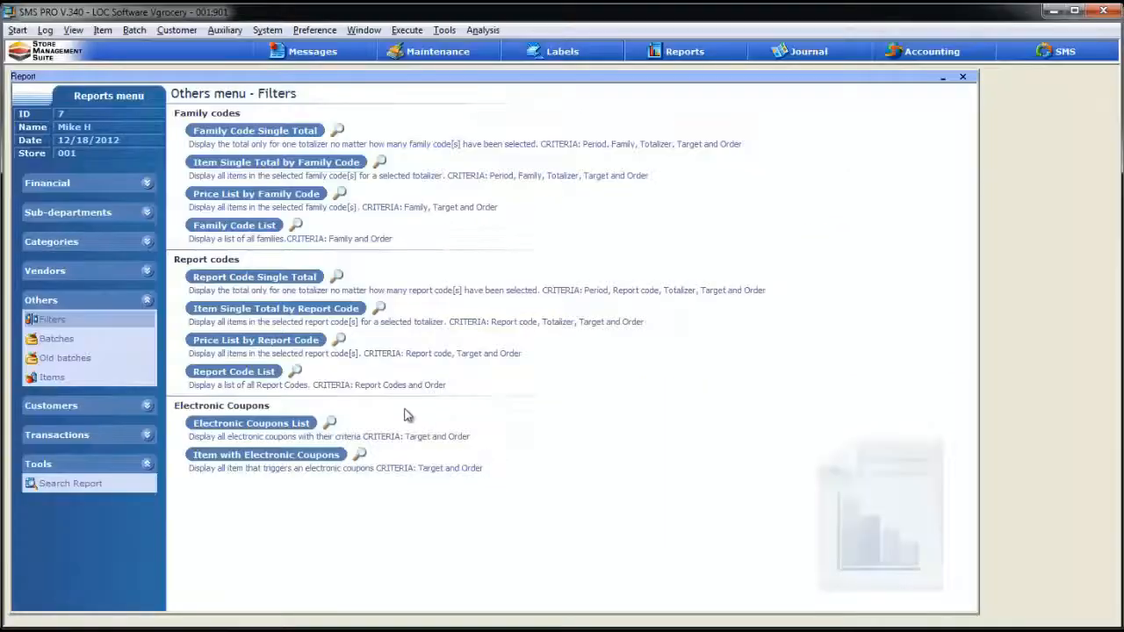
Launch the Item with Electronic Coupons report ordered by code
left_click(323, 460)
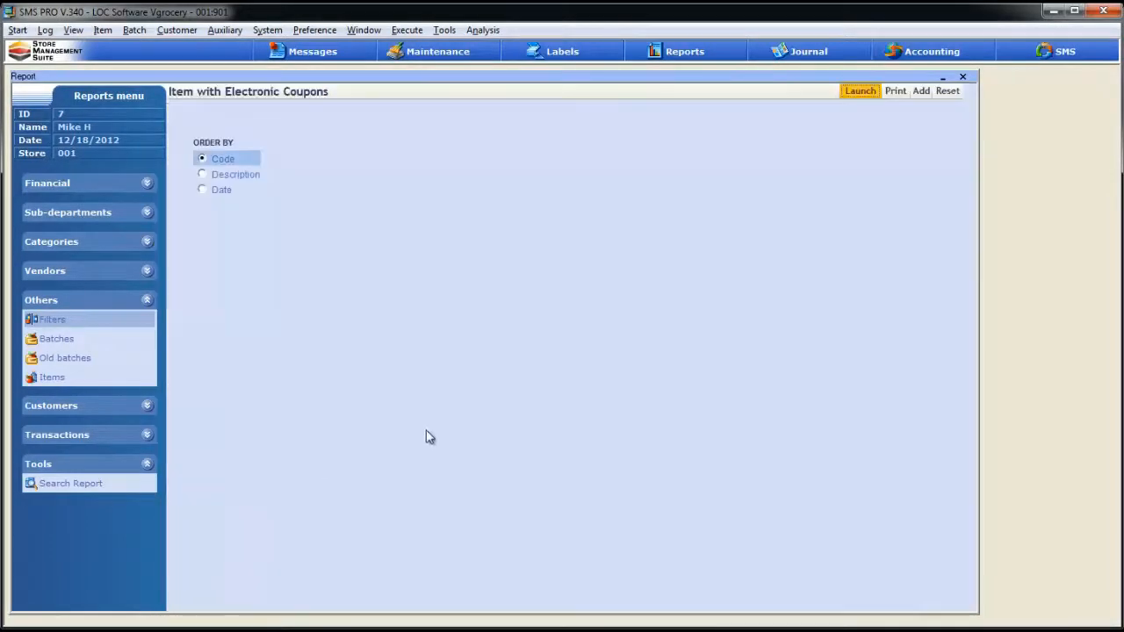
left_click(857, 92)
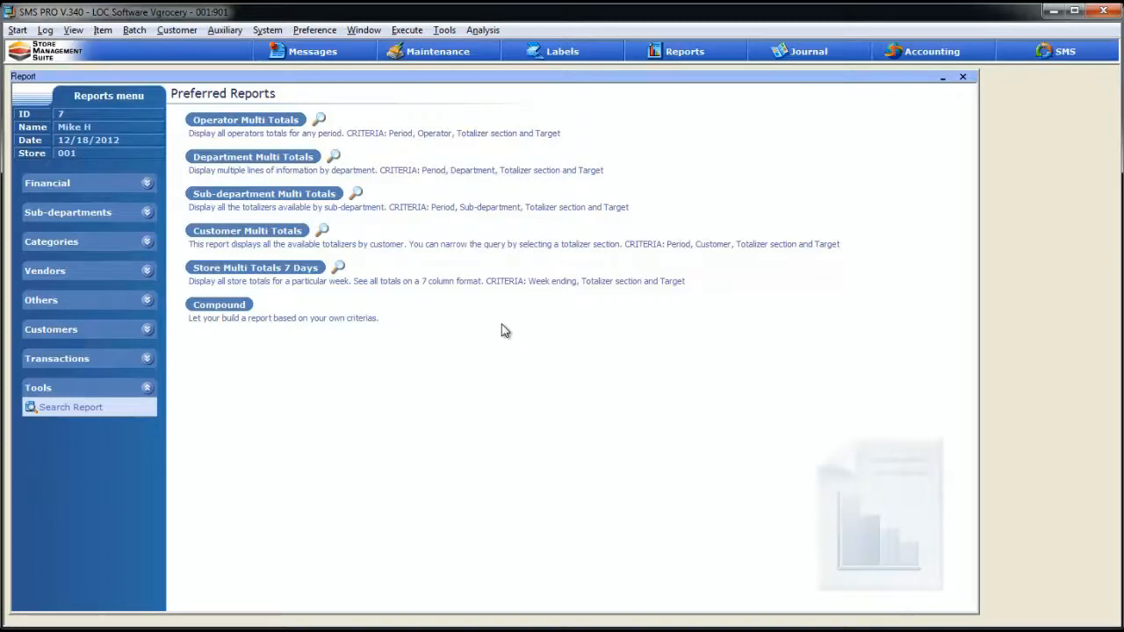
Launch the financial report Operator Multi Totals [5 Oper] for the month 12/01/2012 to 12/31/2012 with target RAL
left_click(114, 182)
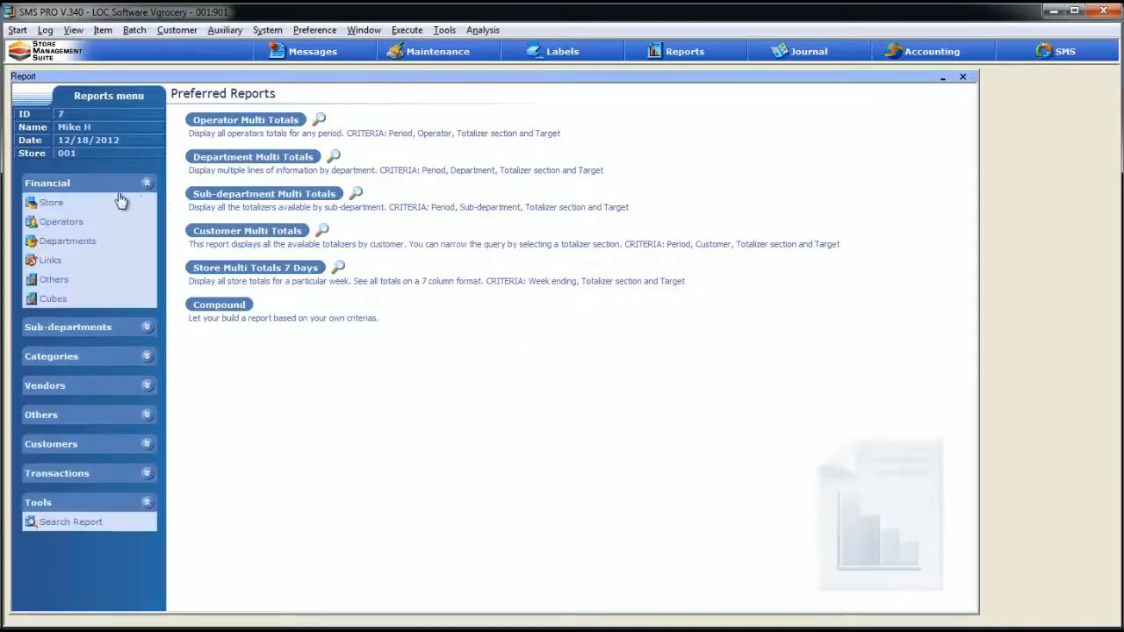
left_click(88, 225)
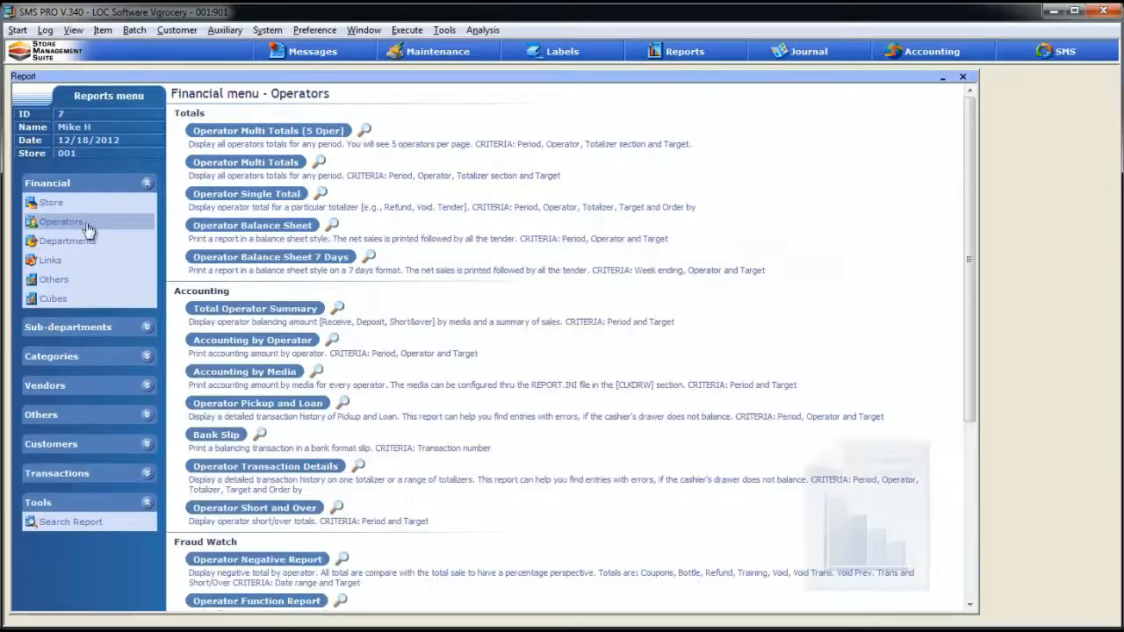
left_click(270, 137)
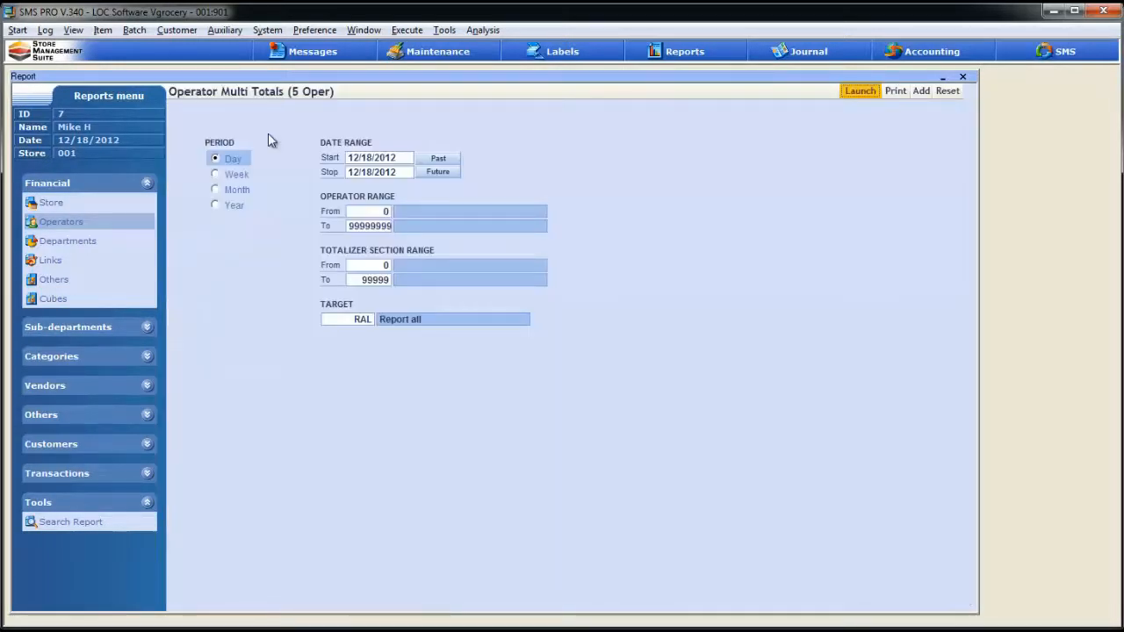
left_click(216, 191)
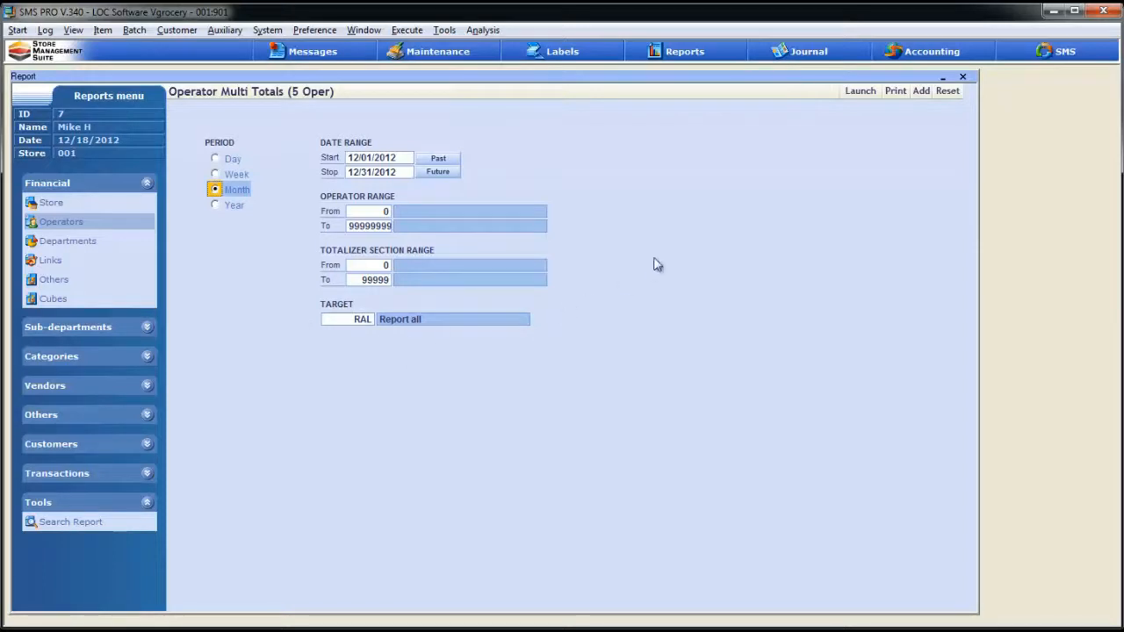
left_click(860, 92)
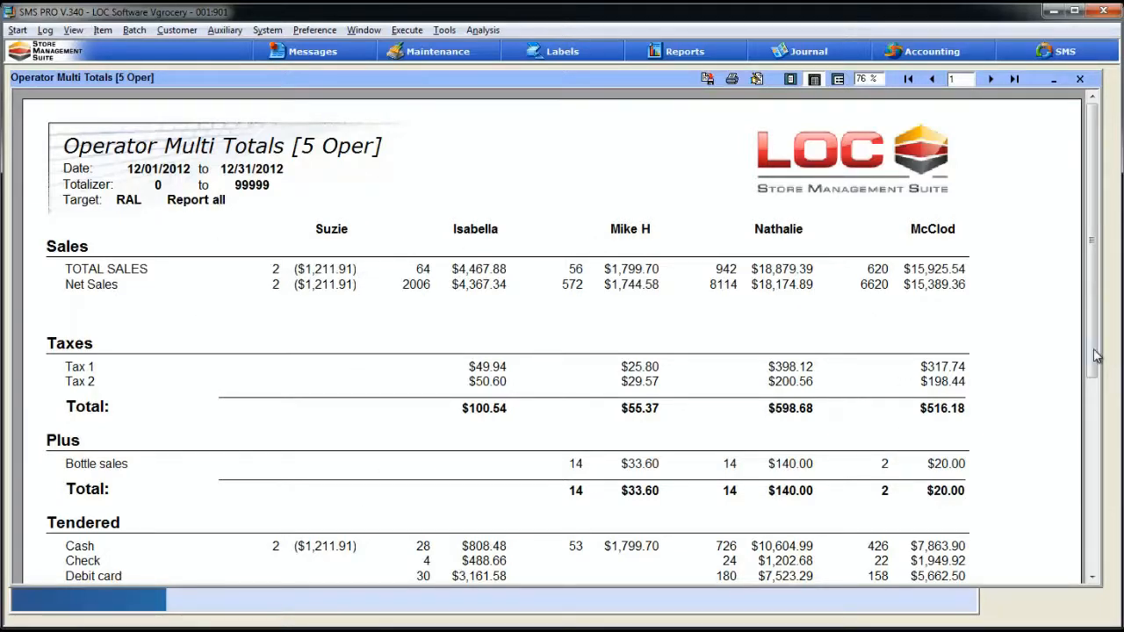
Examine the sales, tender, pickup, discount, statistics and loyalty sections on pages 1 to 5 of the operator totals report and close it
left_click_drag(1097, 364, 1097, 544)
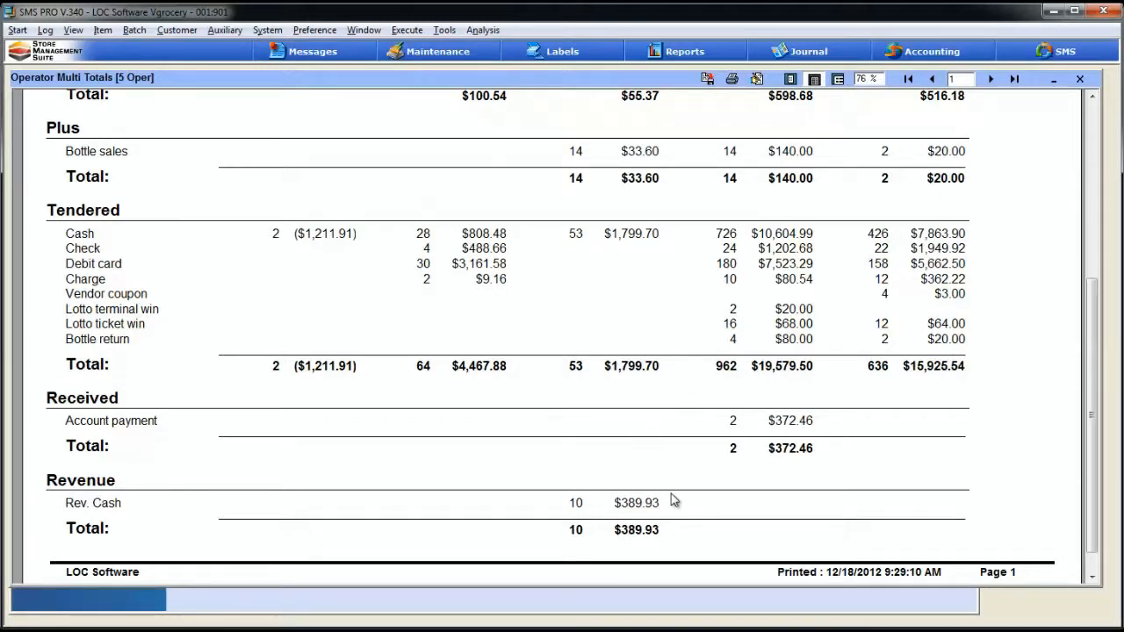
left_click(991, 78)
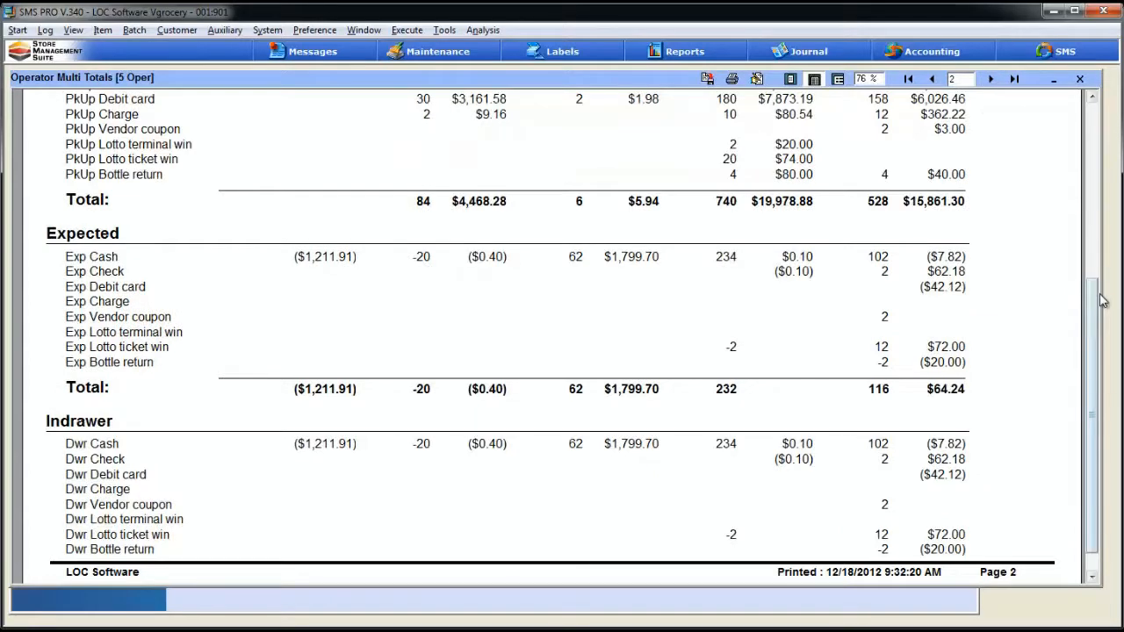
scroll(1101, 300, "up", 5)
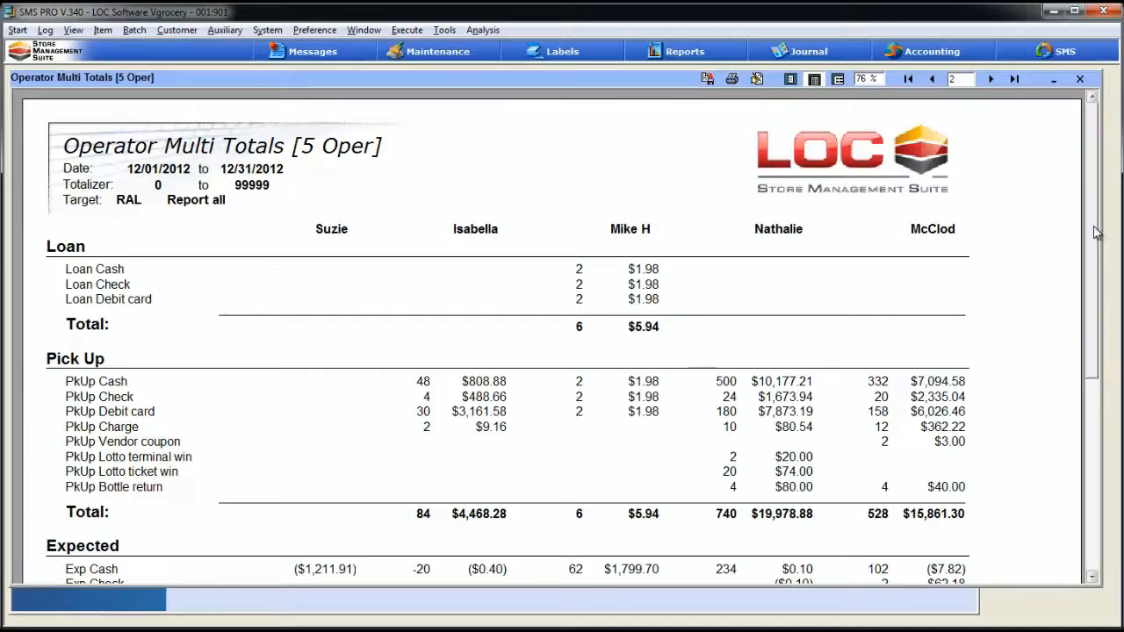
scroll(1095, 262, "down", 2)
left_click_drag(1095, 263, 1095, 434)
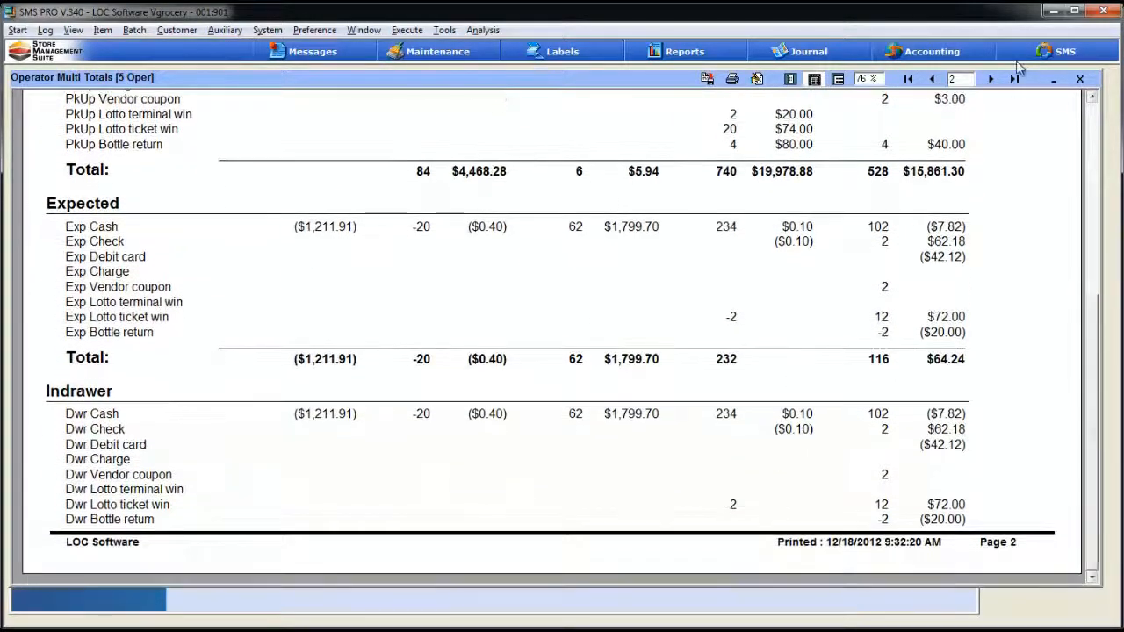
left_click(990, 79)
left_click_drag(1093, 342, 1092, 143)
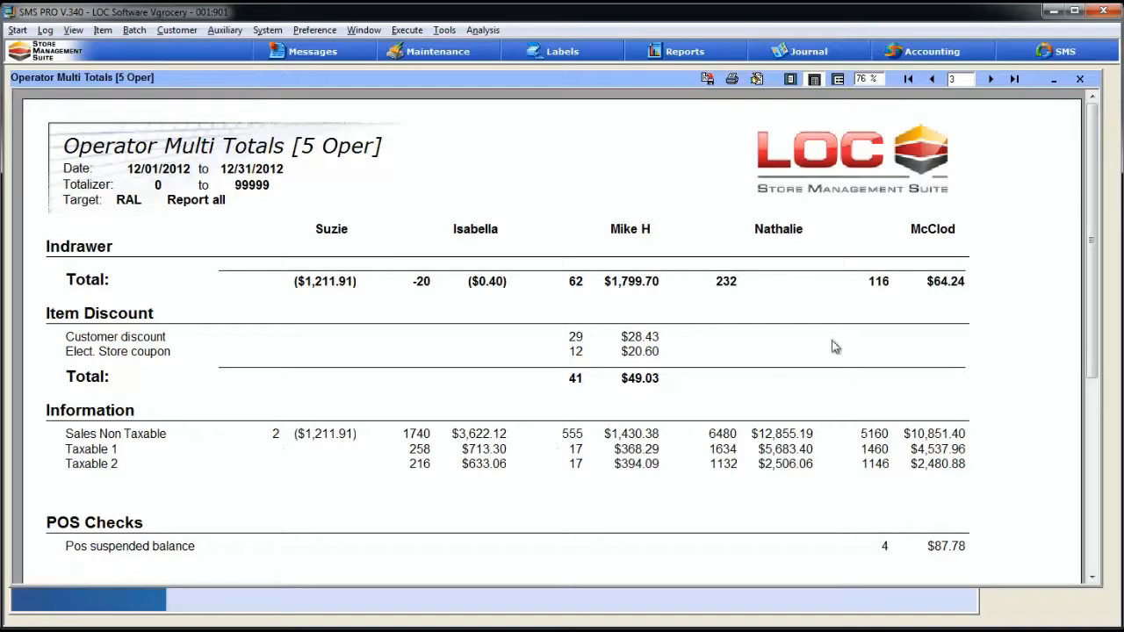
left_click_drag(1093, 181, 1094, 377)
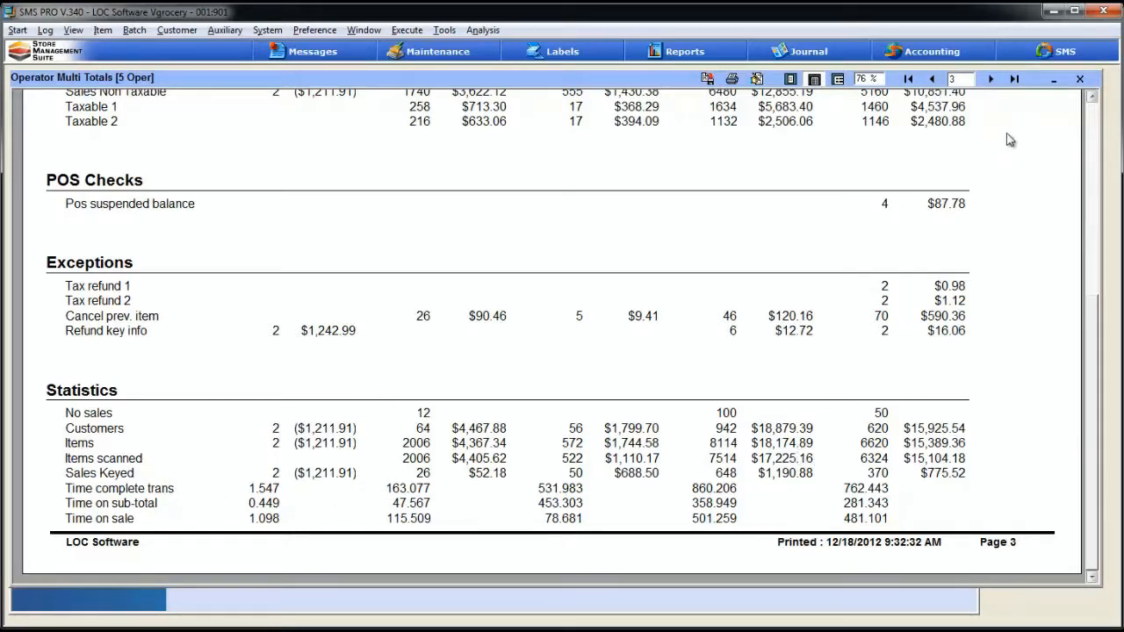
left_click(990, 79)
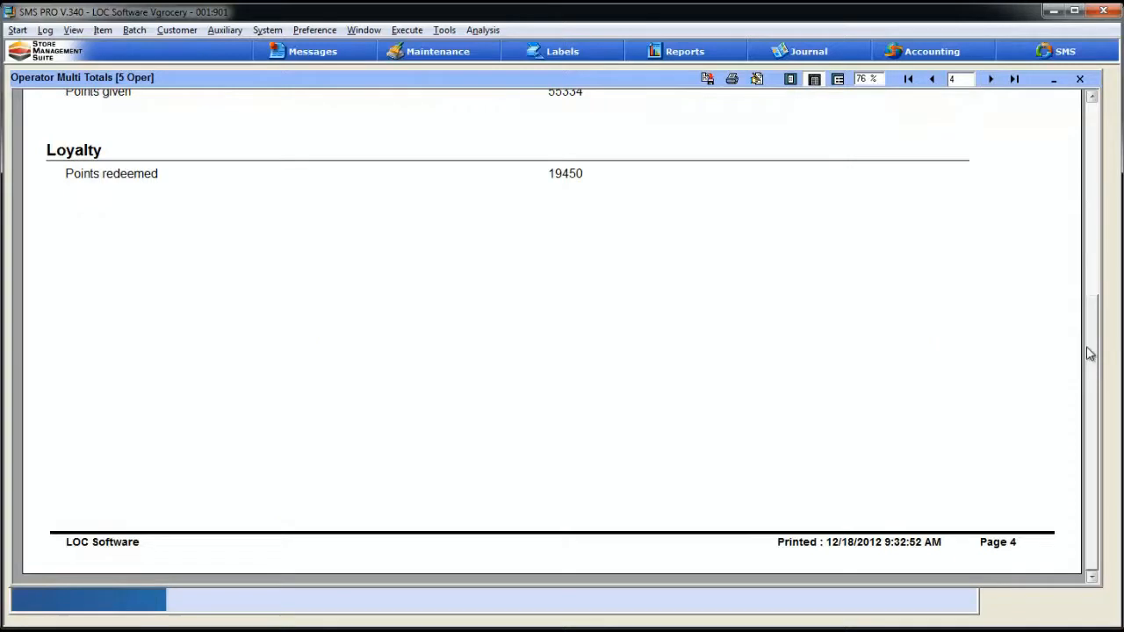
left_click_drag(1093, 339, 1090, 157)
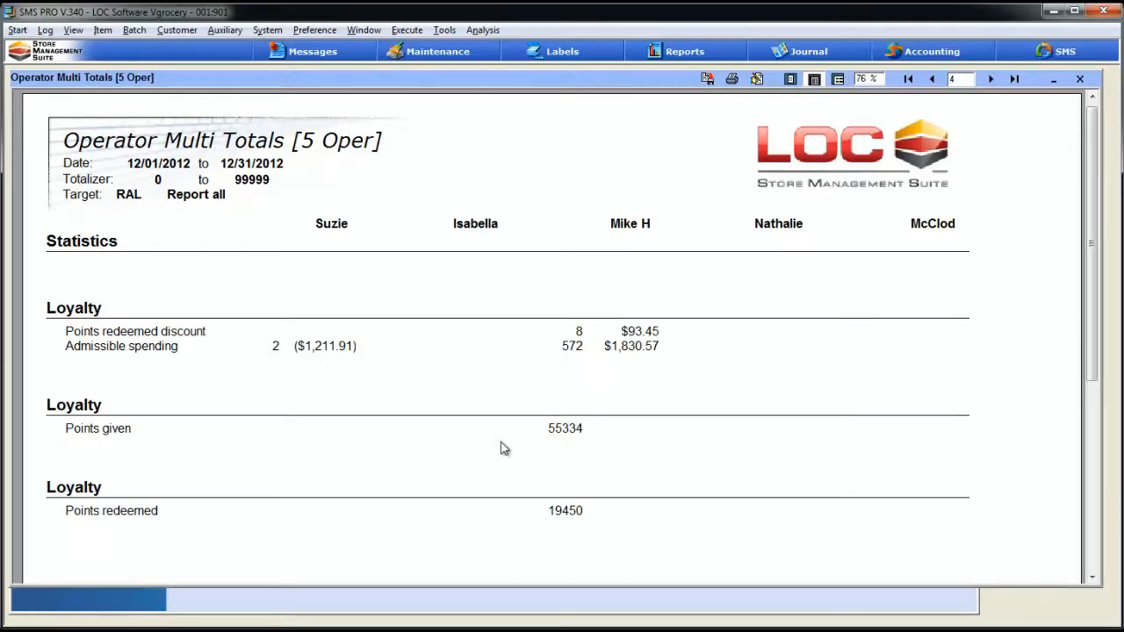
left_click(991, 79)
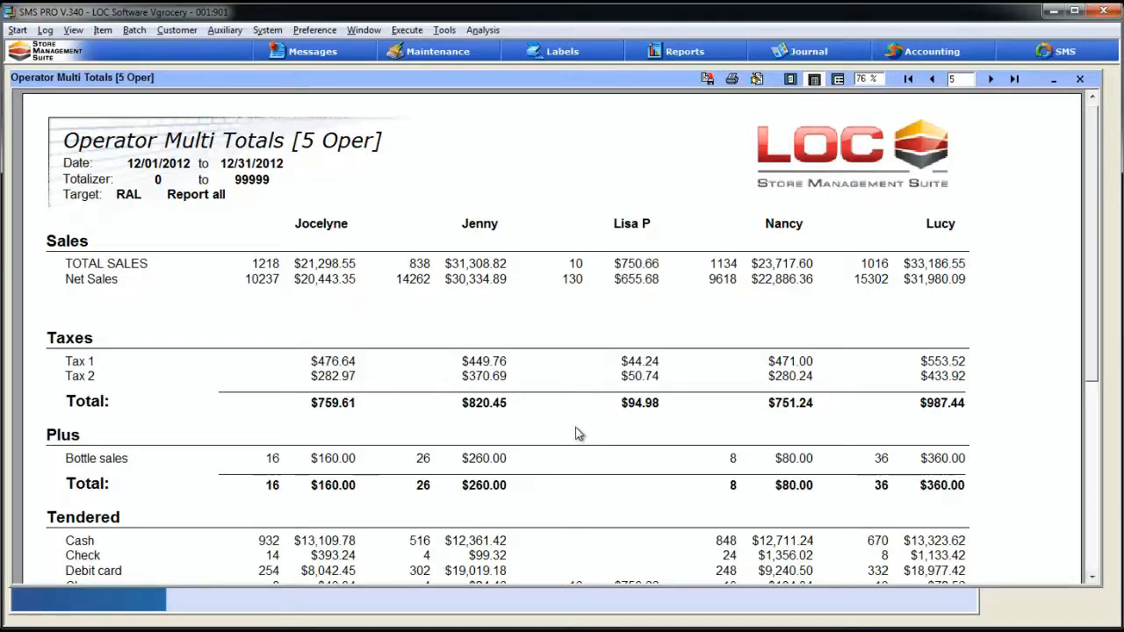
key("Escape")
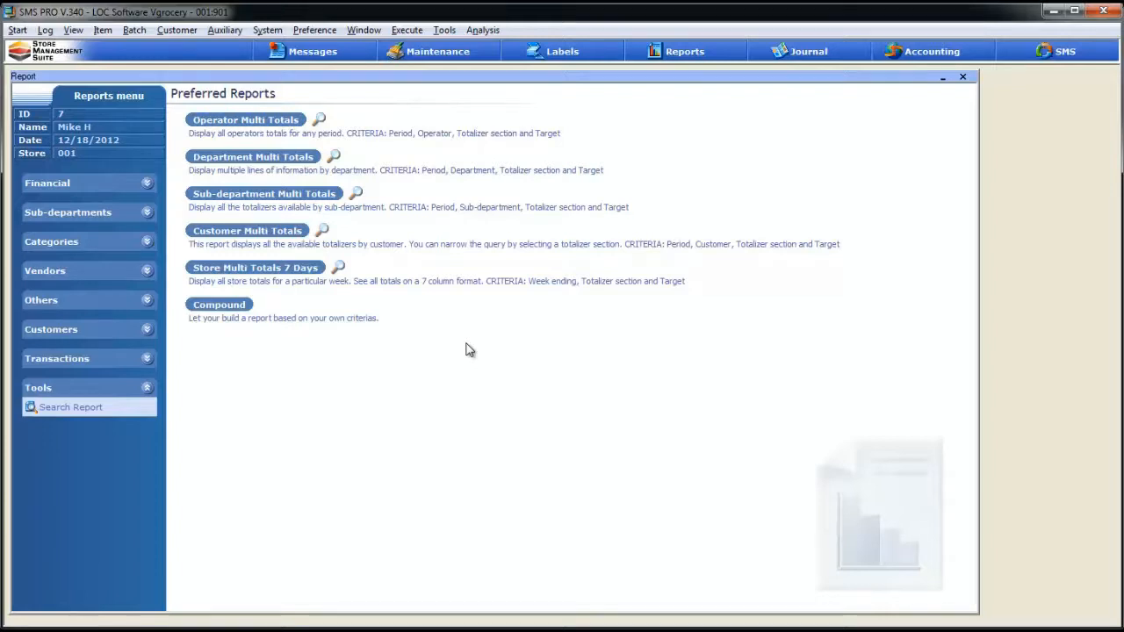
Launch the sub-departments item report Markdown by Sub-department for the month 12/01/2012 to 12/31/2012 and look through its first page
left_click(146, 213)
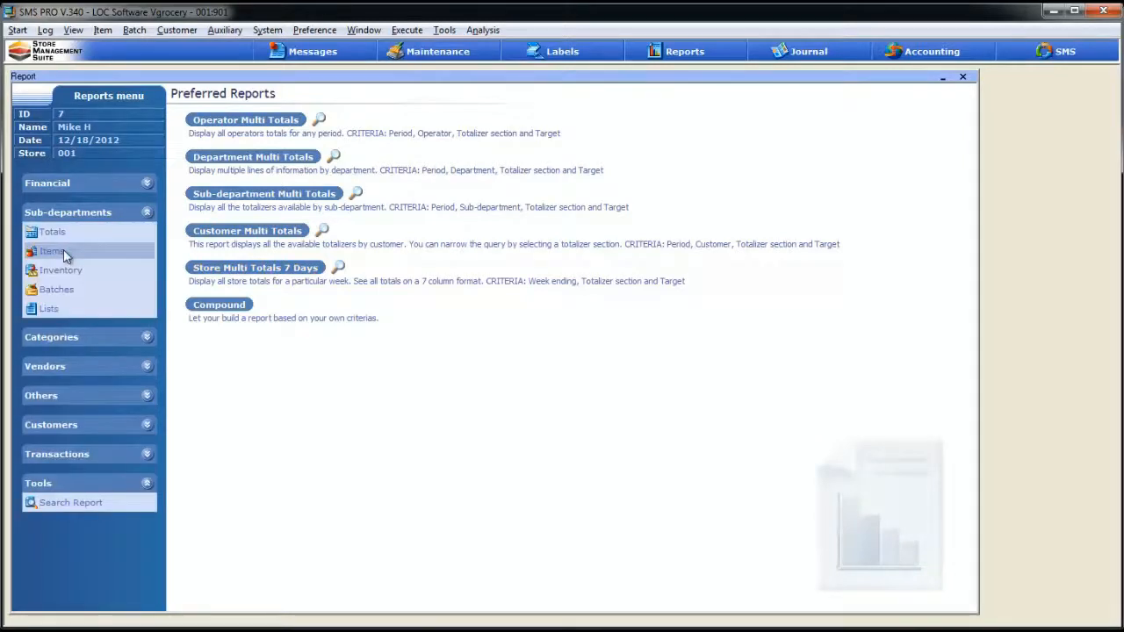
left_click(63, 250)
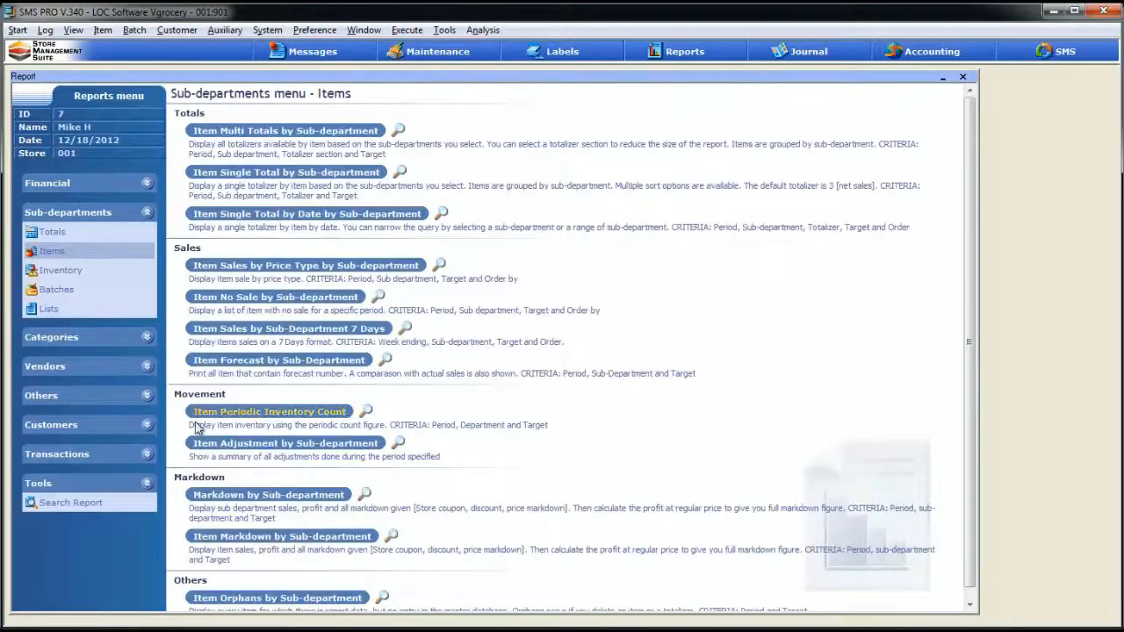
left_click(278, 497)
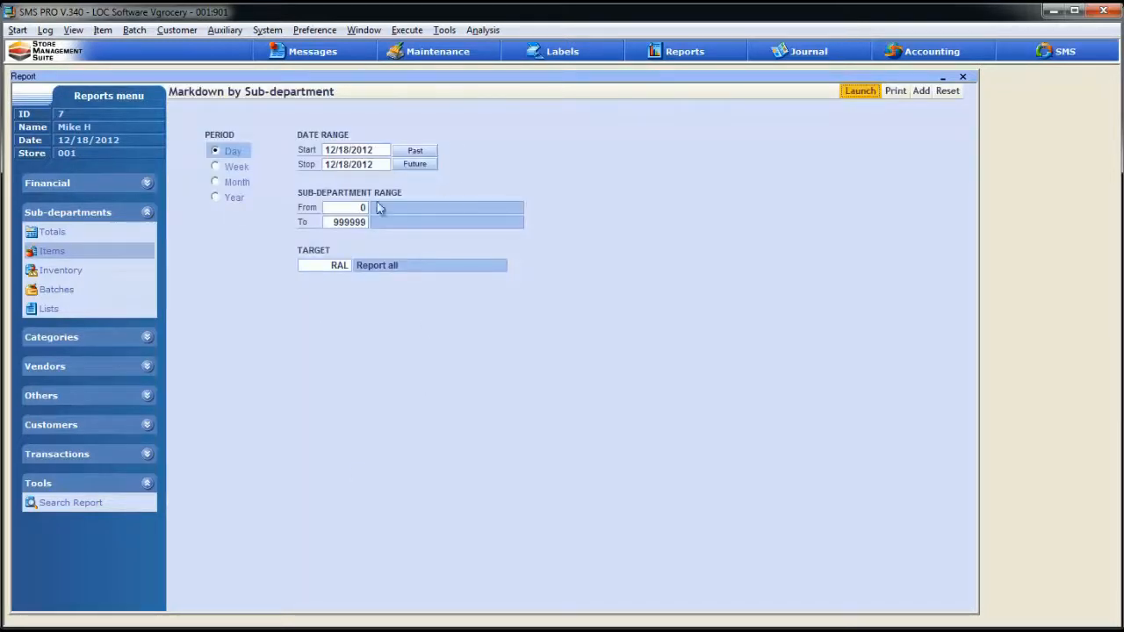
left_click(216, 183)
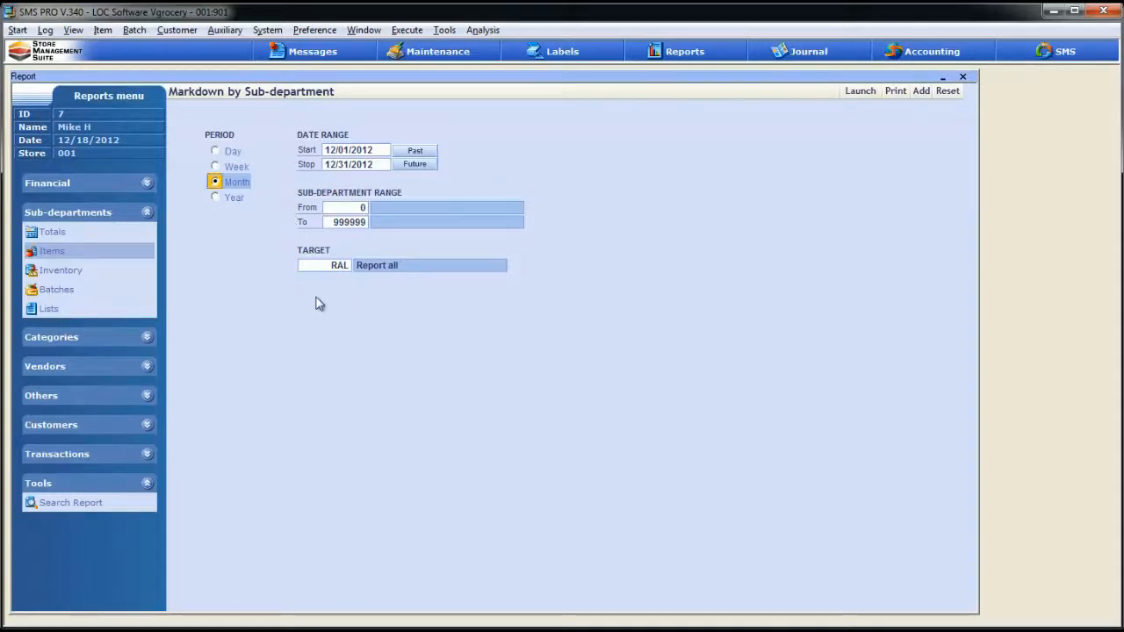
left_click(863, 91)
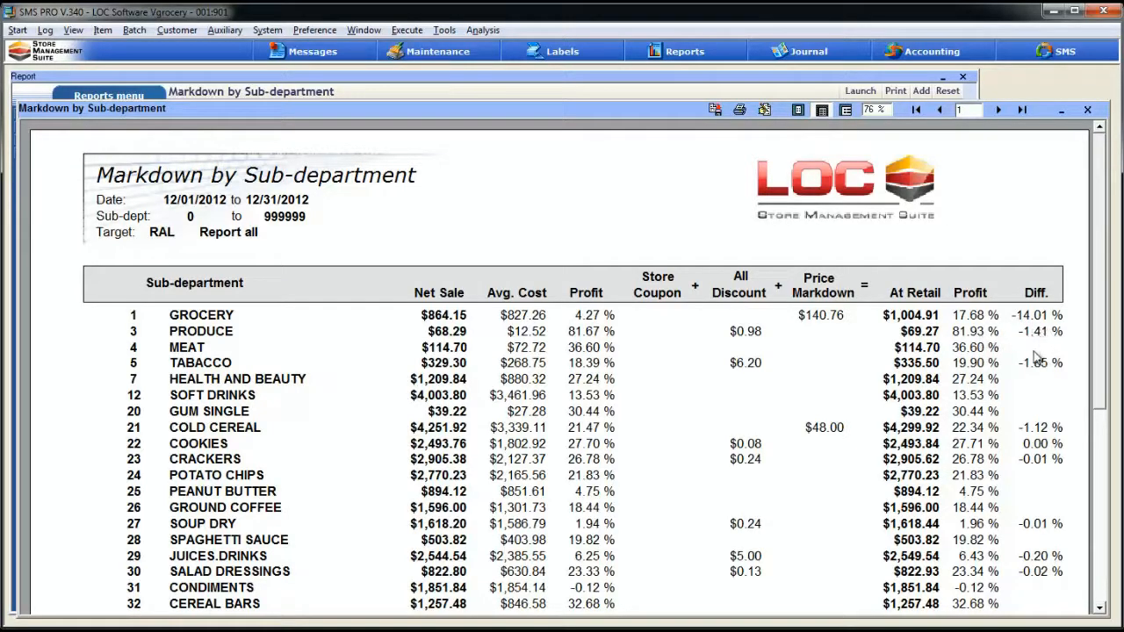
scroll(1101, 378, "down", 1)
left_click_drag(1101, 377, 1096, 468)
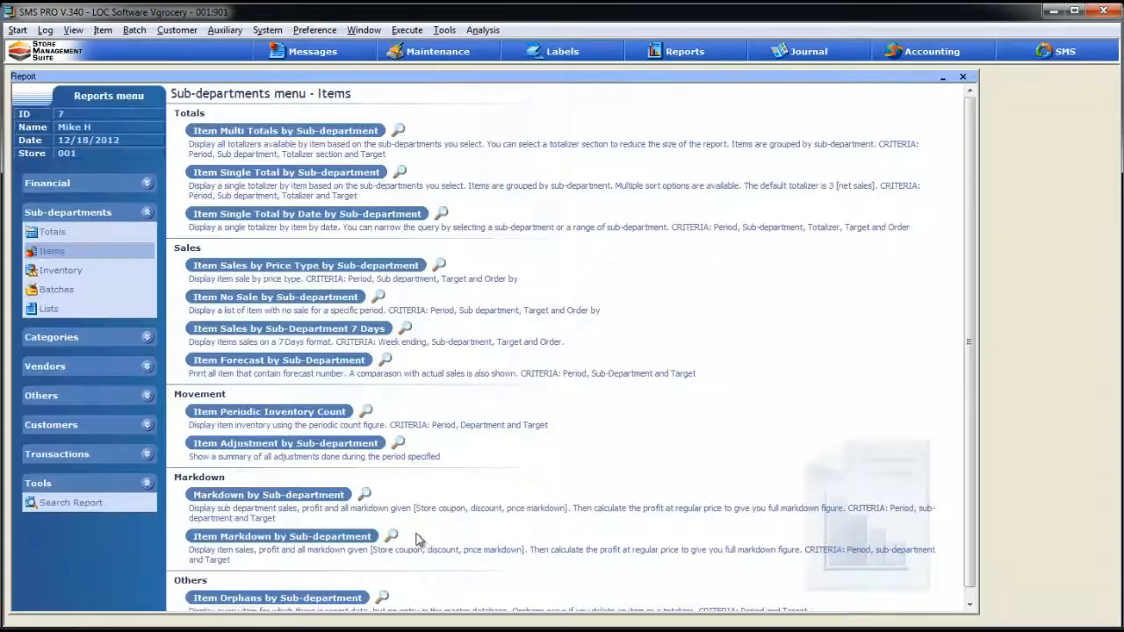
Launch the Item Markdown by Sub-department report for the month 12/01/2012 to 12/31/2012 with UPC Number as item code, and close it after viewing
left_click(303, 538)
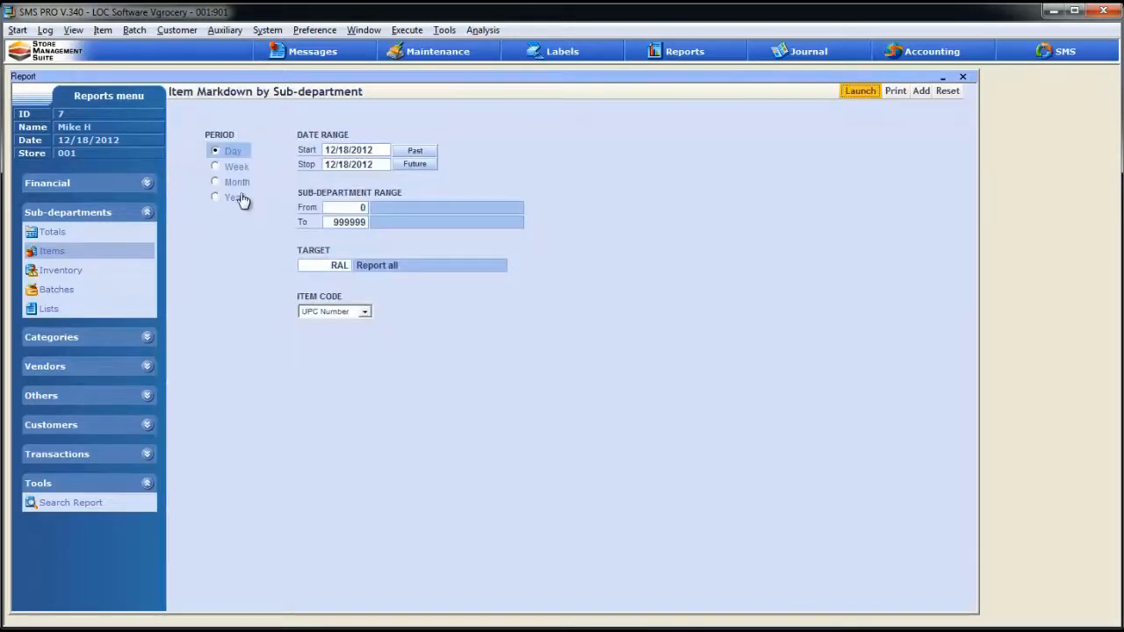
left_click(235, 183)
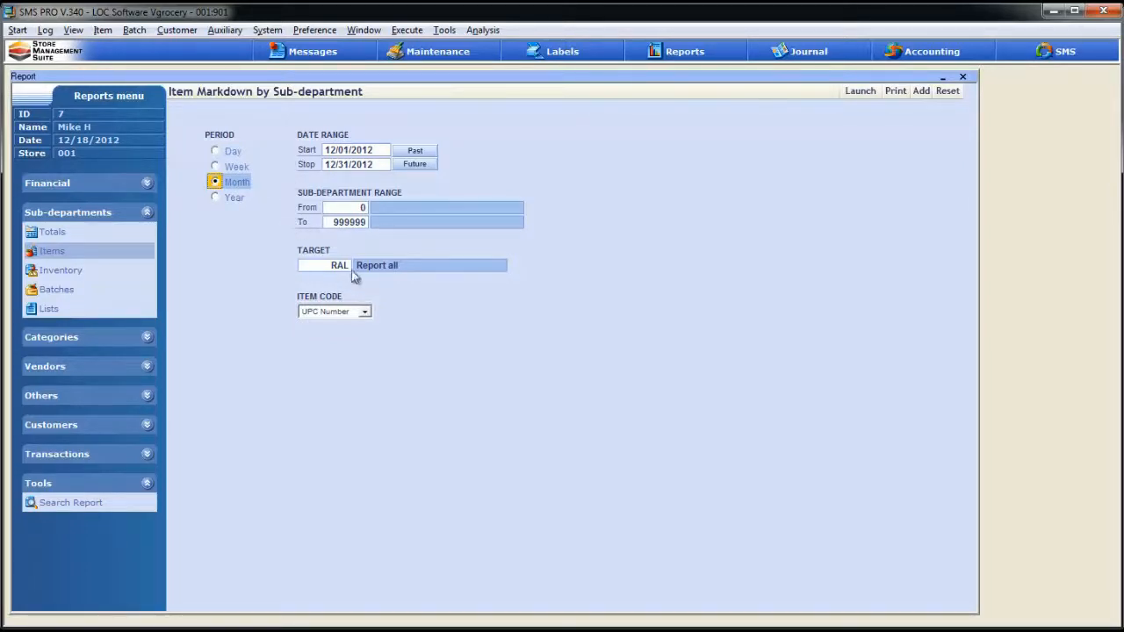
left_click(365, 314)
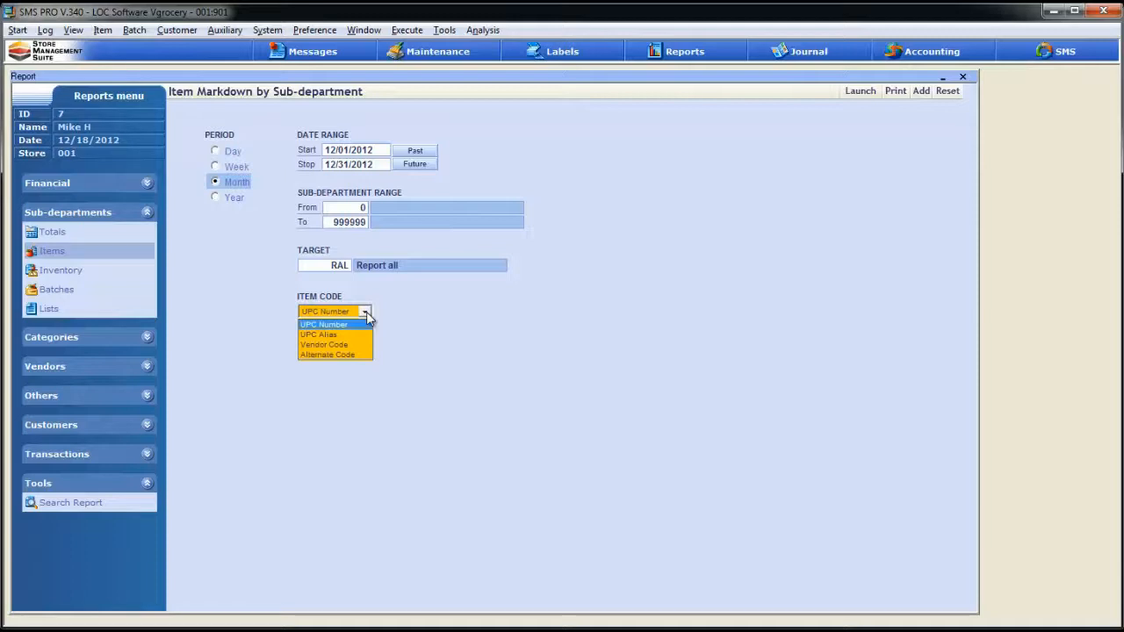
left_click(745, 272)
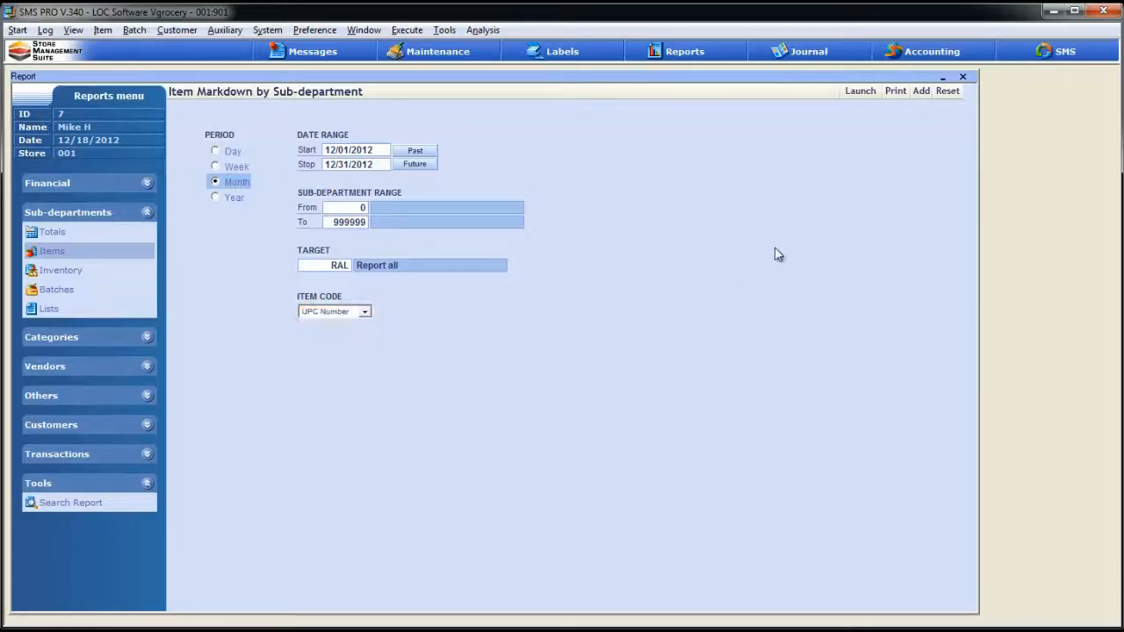
left_click(872, 92)
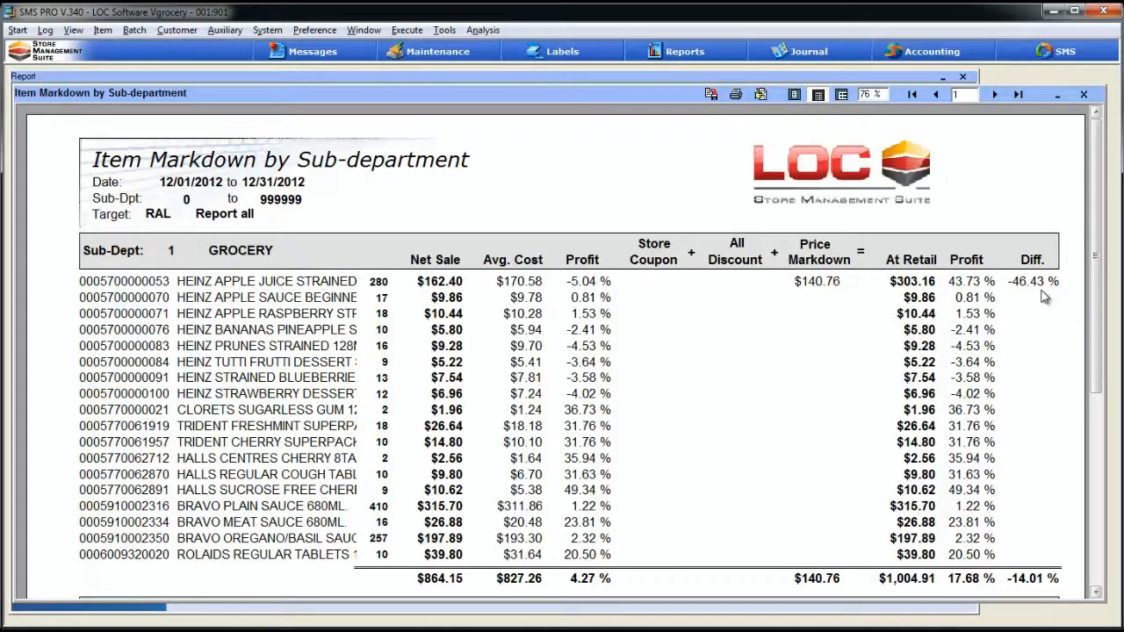
key("Escape")
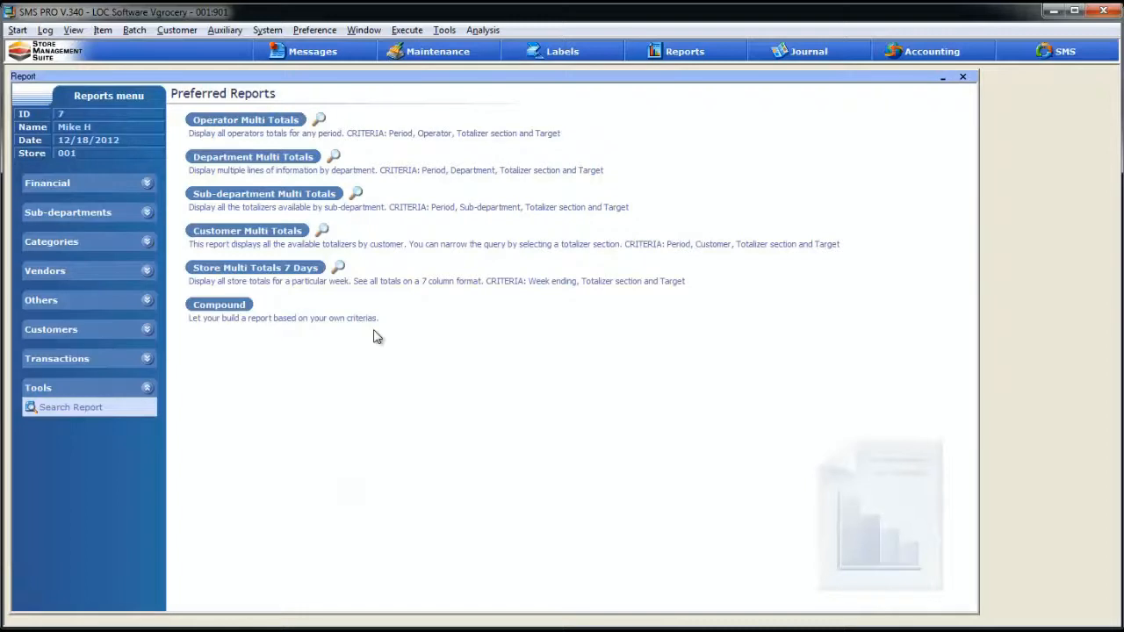